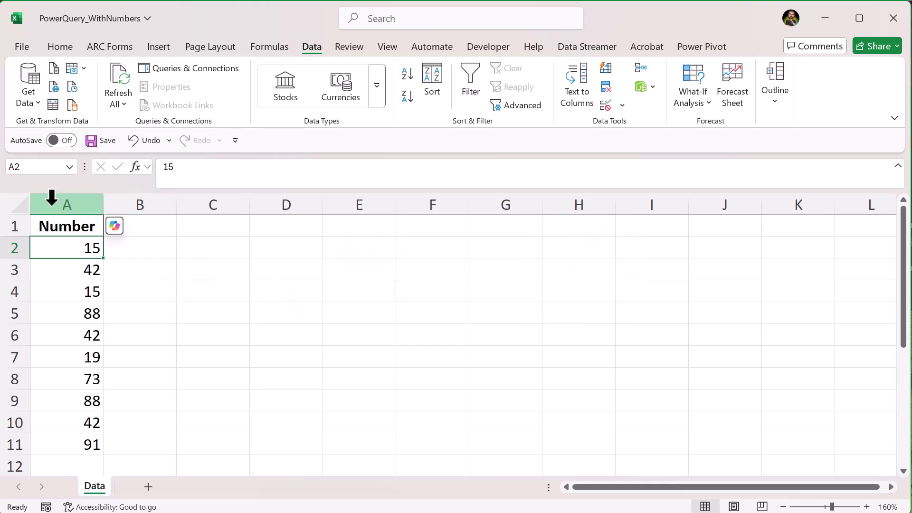
# Select the Number column and bring up Conditional Formatting's Highlight Cells Rules > Duplicate Values.
pyautogui.click(51, 198)
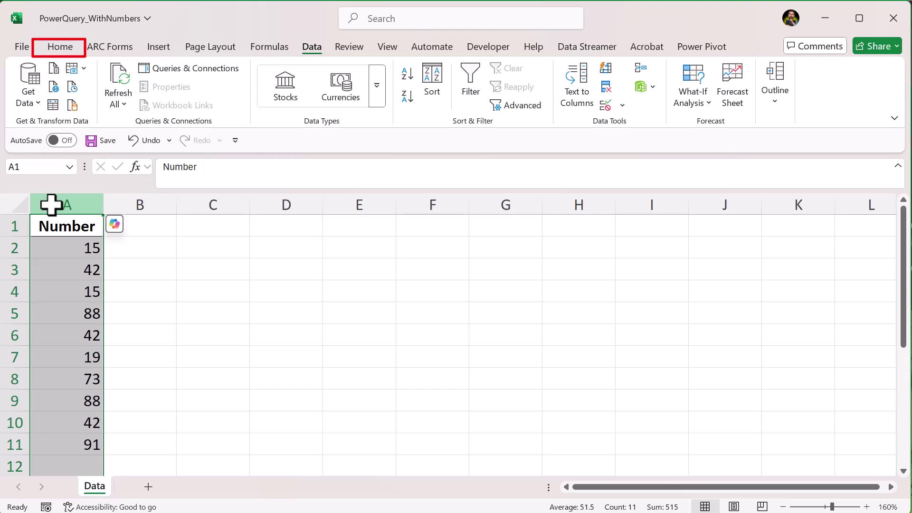
pyautogui.click(58, 49)
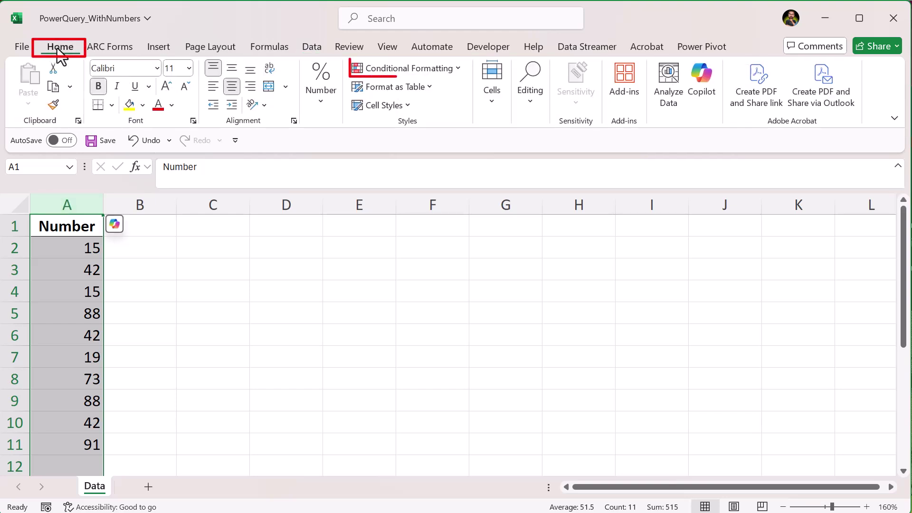
pyautogui.click(432, 71)
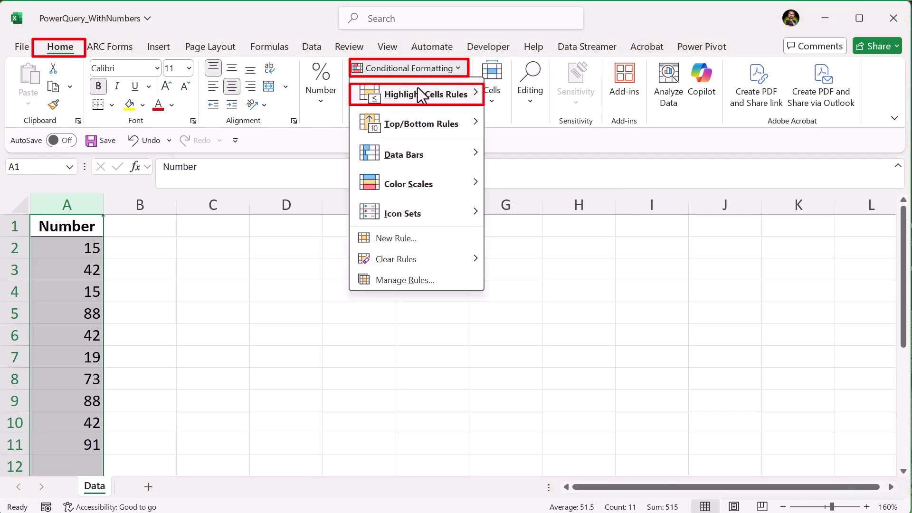
pyautogui.moveTo(405, 105)
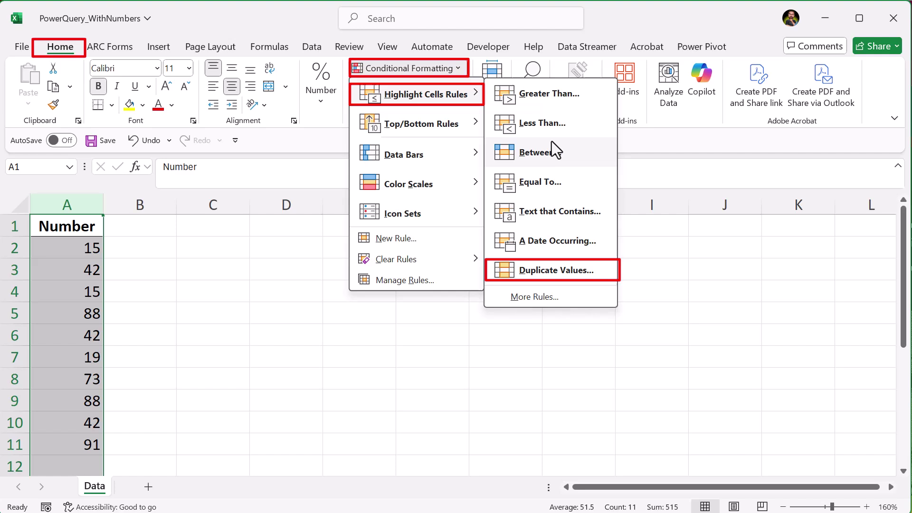
# Highlight column A's duplicates with Green Fill with Dark Green Text, then undo it with Ctrl+Z.
pyautogui.click(546, 273)
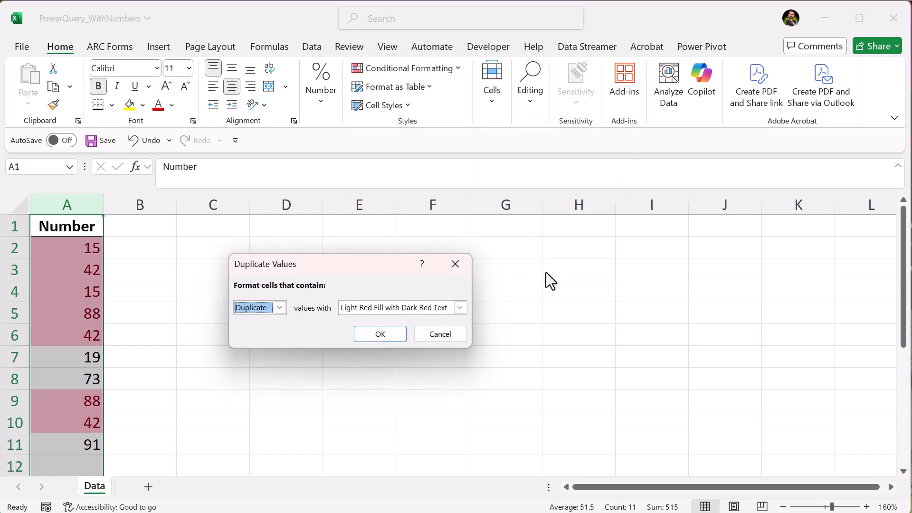
pyautogui.click(280, 308)
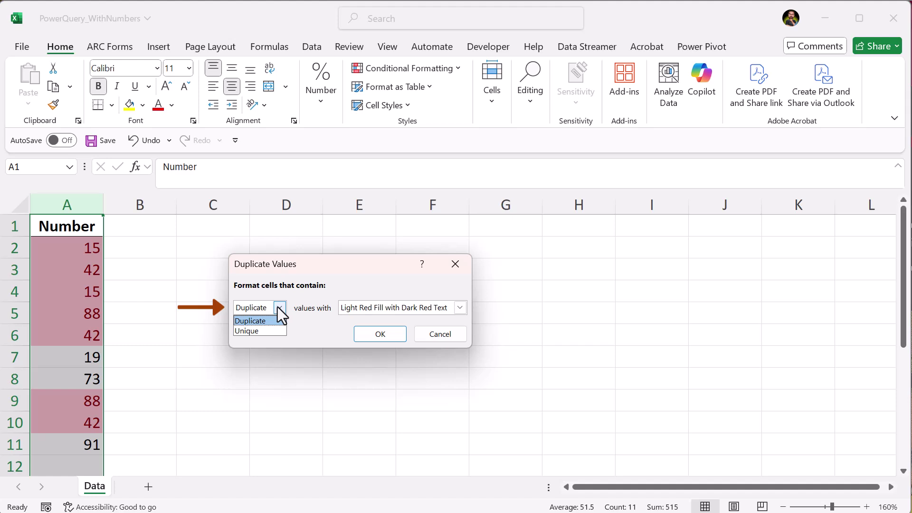
pyautogui.click(280, 310)
pyautogui.click(460, 307)
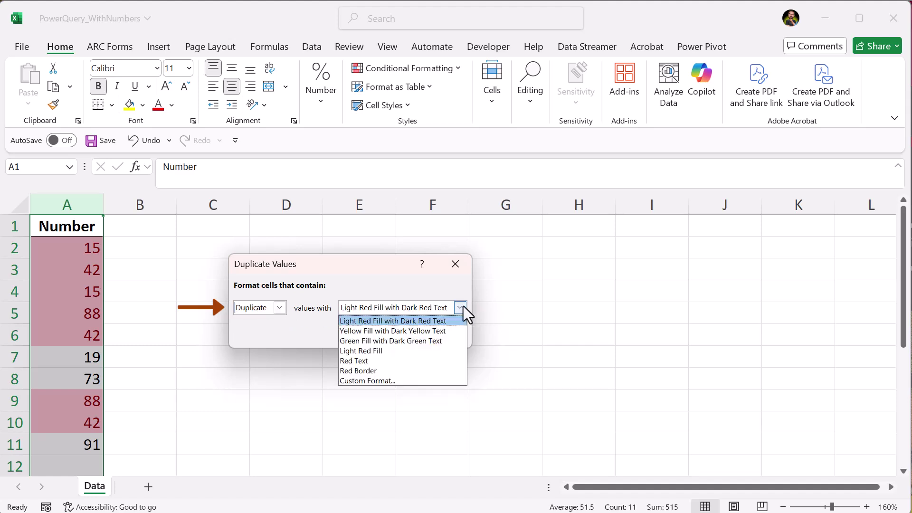
pyautogui.click(401, 340)
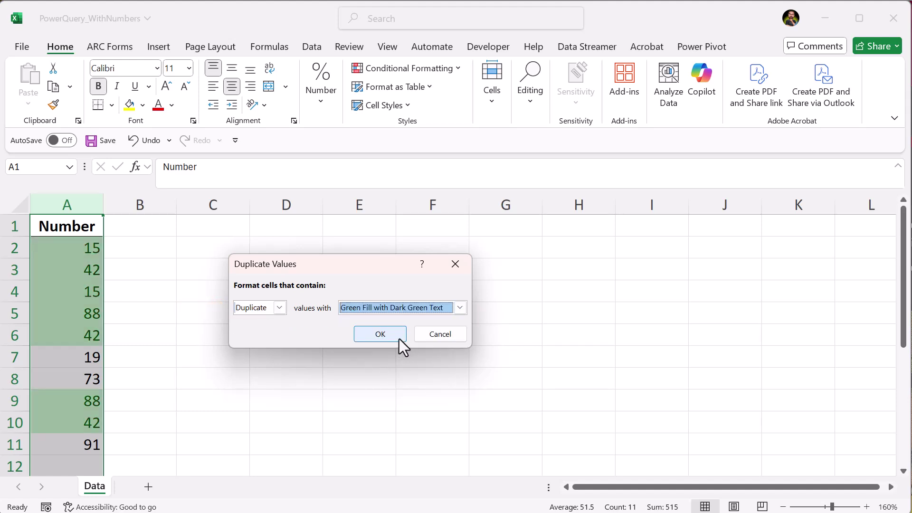
pyautogui.click(380, 334)
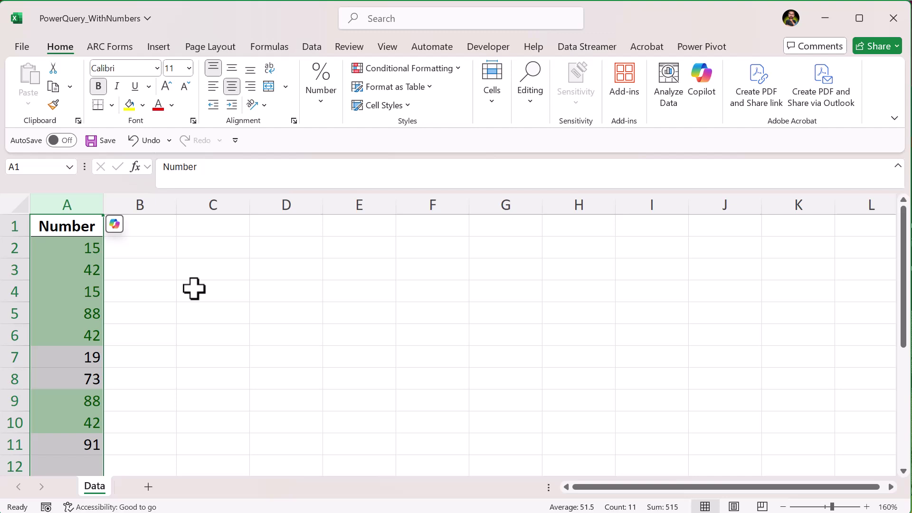
pyautogui.click(163, 292)
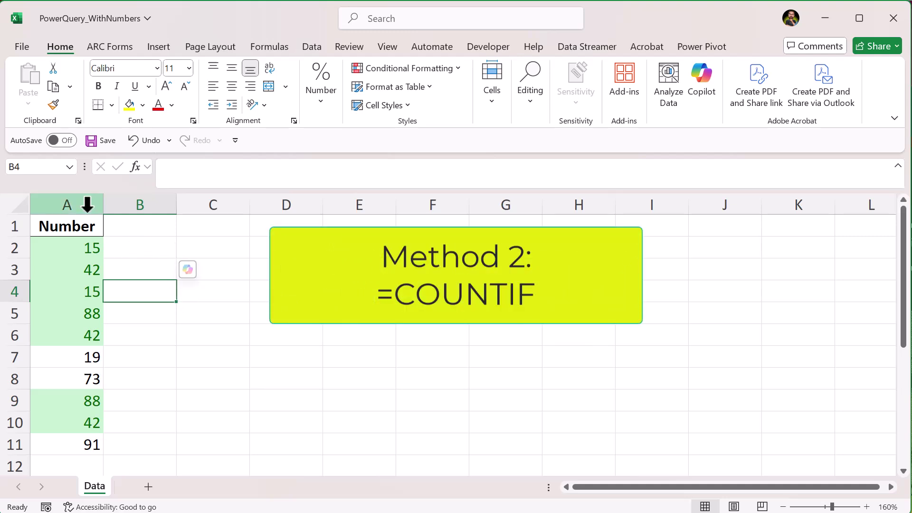
pyautogui.hotkey('ctrl', 'z')
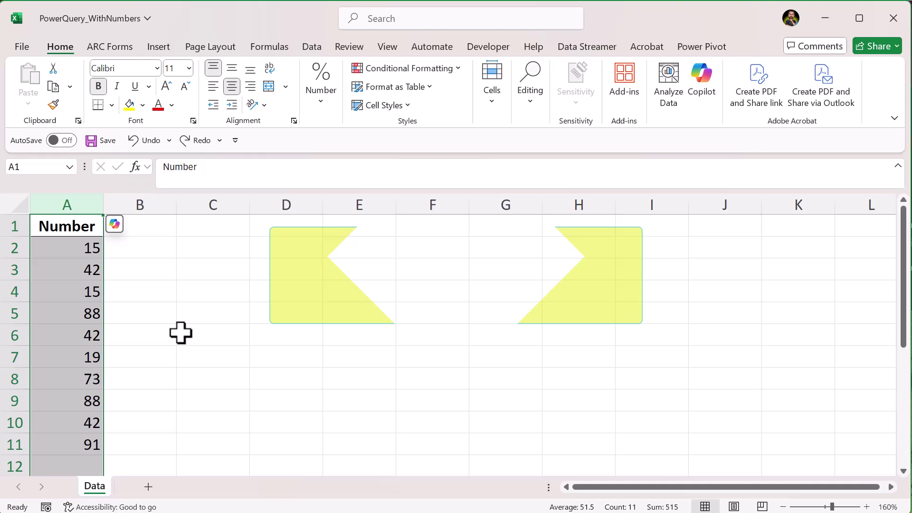
# Enter a bold 'Countif' header in cell B1.
pyautogui.click(169, 226)
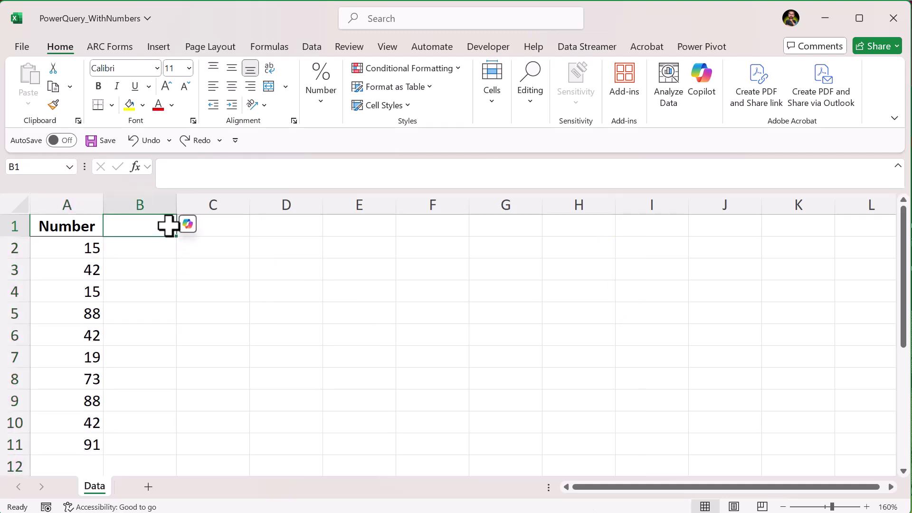
pyautogui.write('Countif')
pyautogui.press('Return')
pyautogui.click(169, 226)
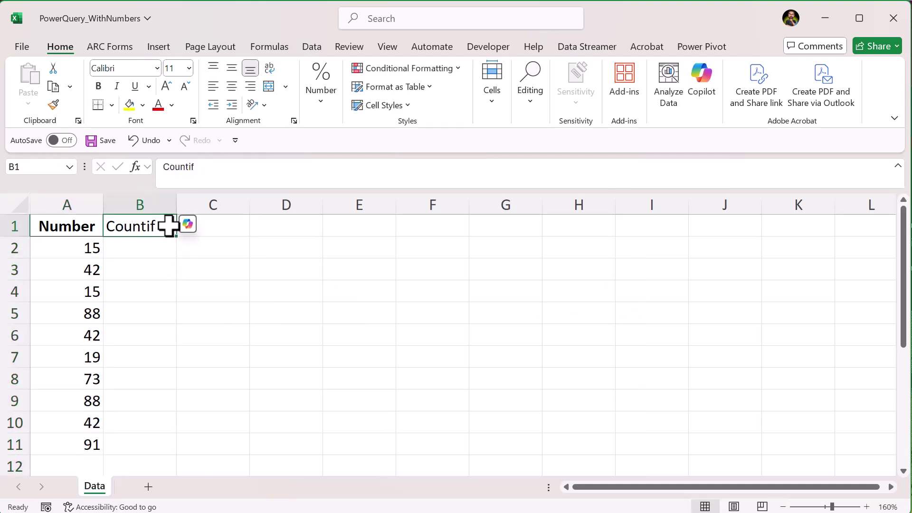
pyautogui.hotkey('ctrl', 'b')
# Enter =COUNTIF(A:A,A2) in B2, which returns 2.
pyautogui.press('Return')
pyautogui.press('F2')
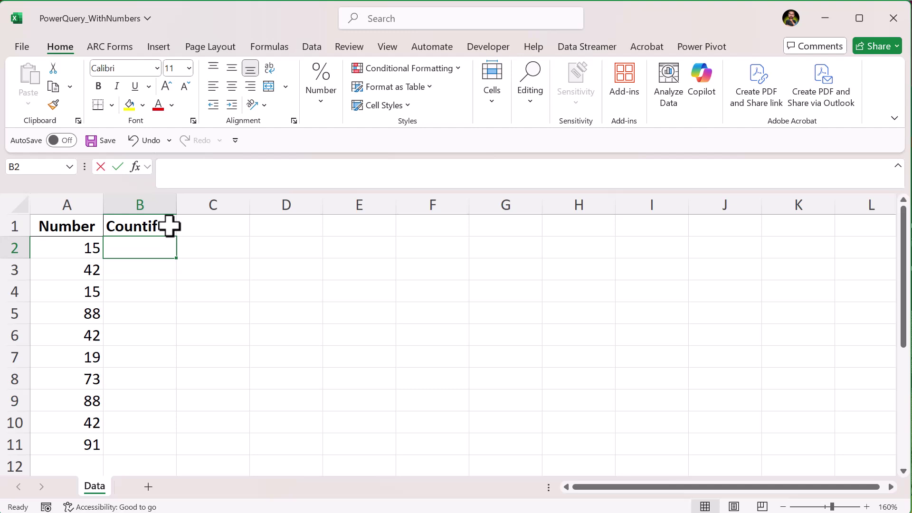
pyautogui.write('=')
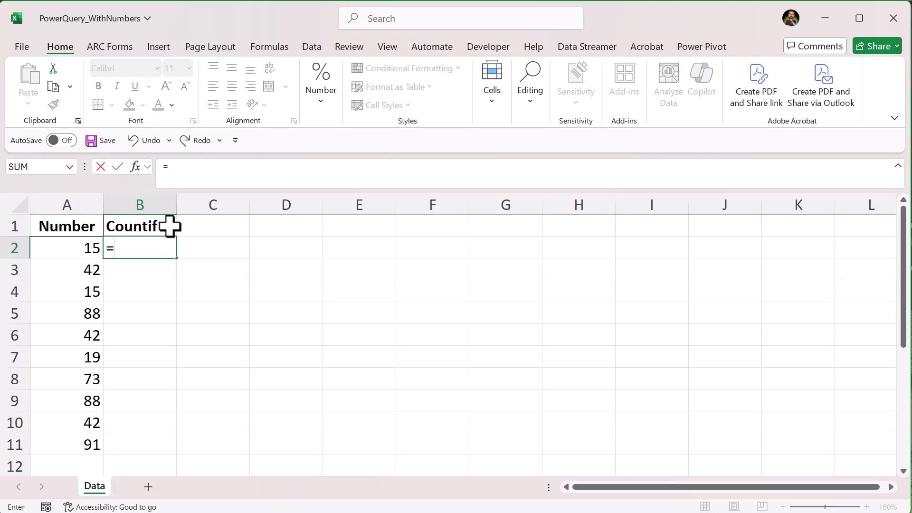
pyautogui.write('countif')
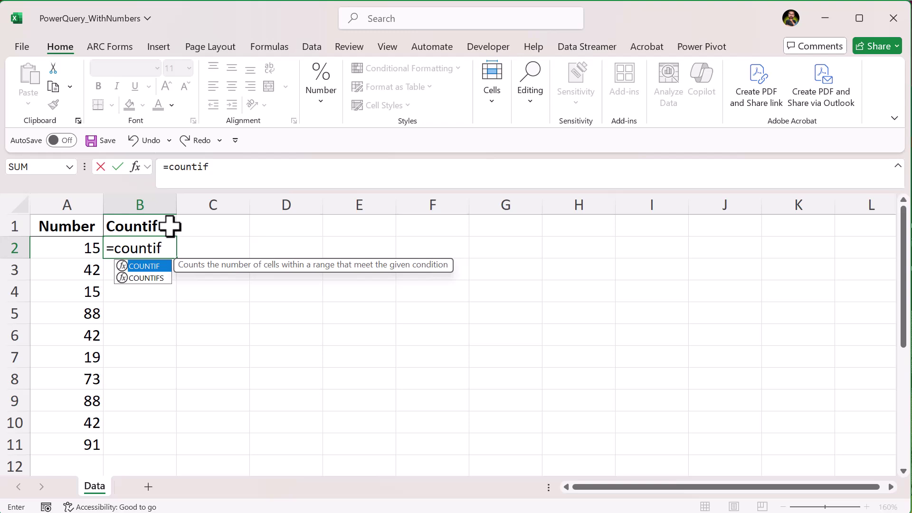
pyautogui.write('(')
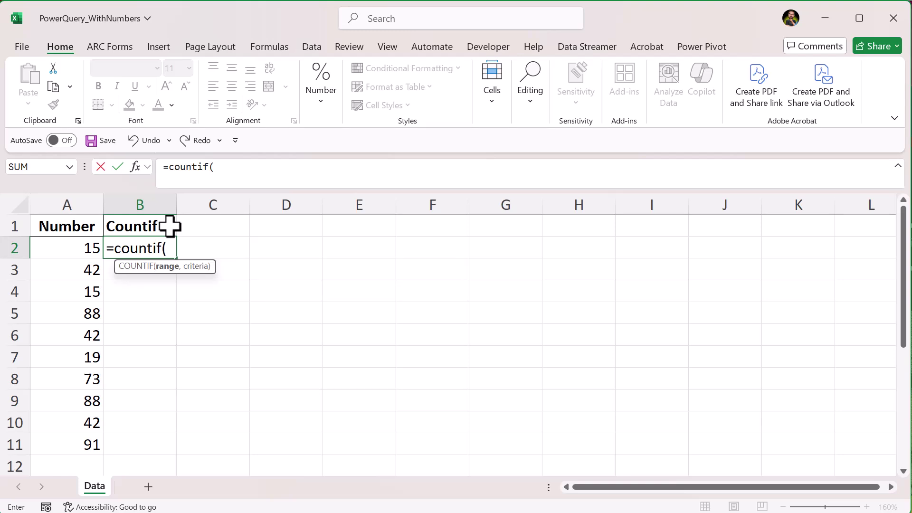
pyautogui.click(54, 205)
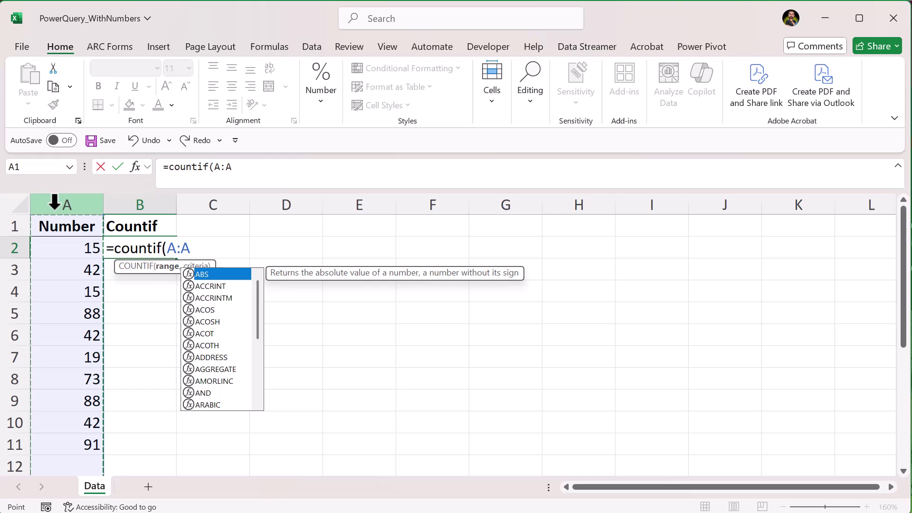
pyautogui.write(',')
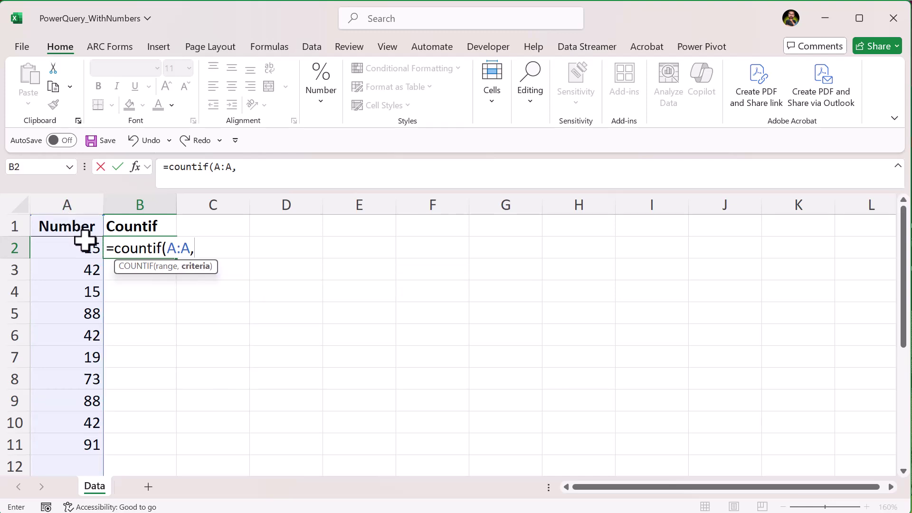
pyautogui.write('A')
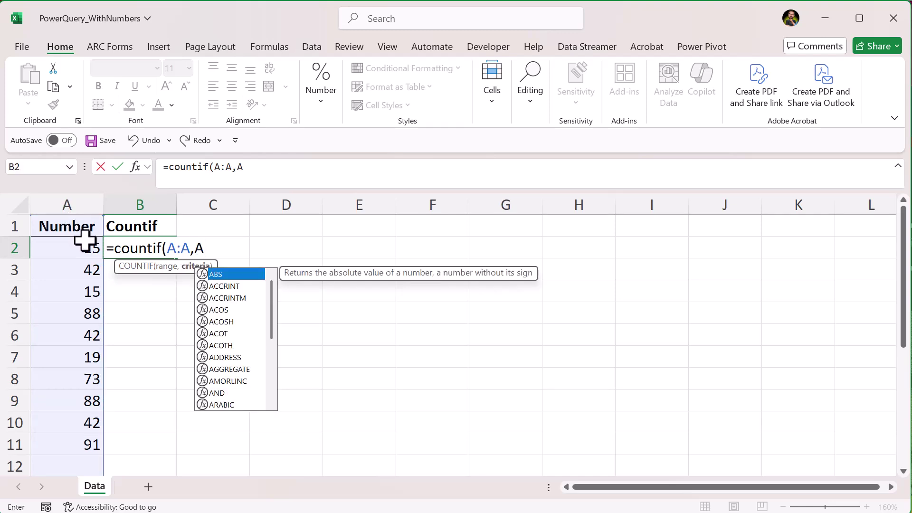
pyautogui.write('2')
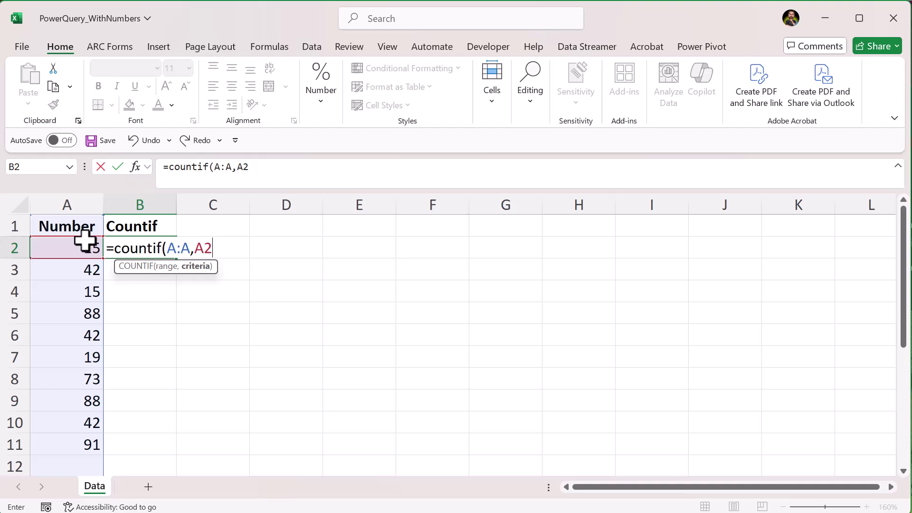
pyautogui.write(')')
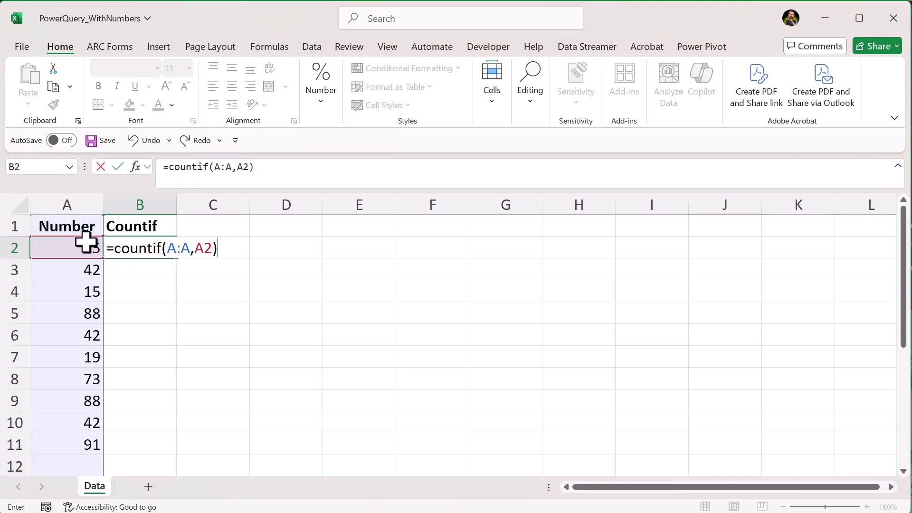
pyautogui.press('Return')
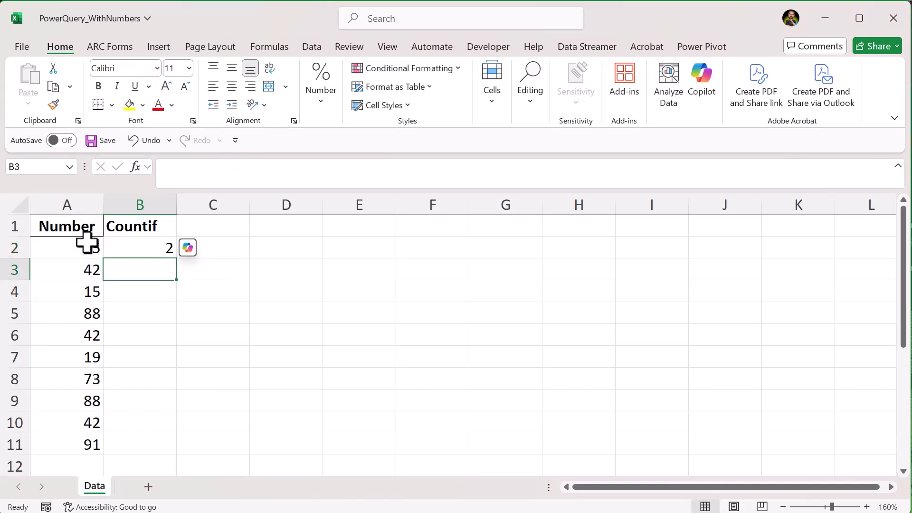
# Copy the COUNTIF formula down B2:B11 with the fill handle, then select columns A and B.
pyautogui.press('Up')
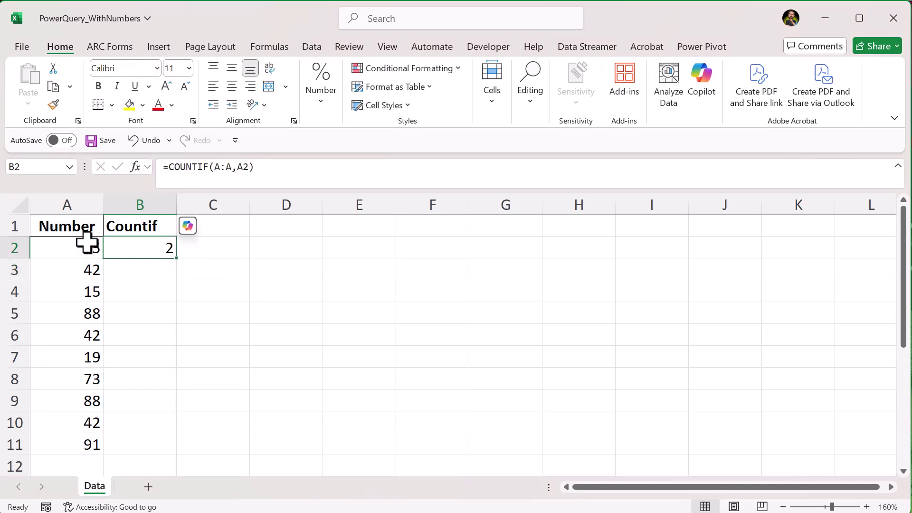
pyautogui.doubleClick(179, 258)
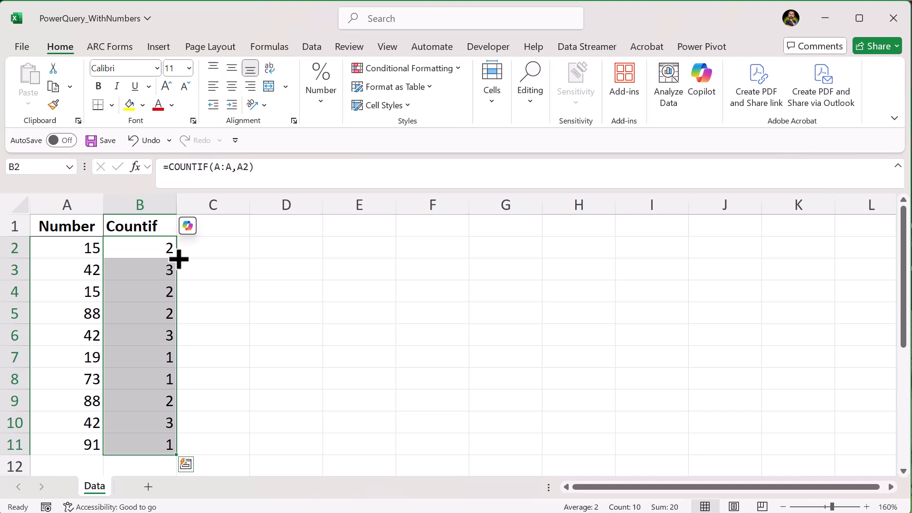
pyautogui.click(204, 254)
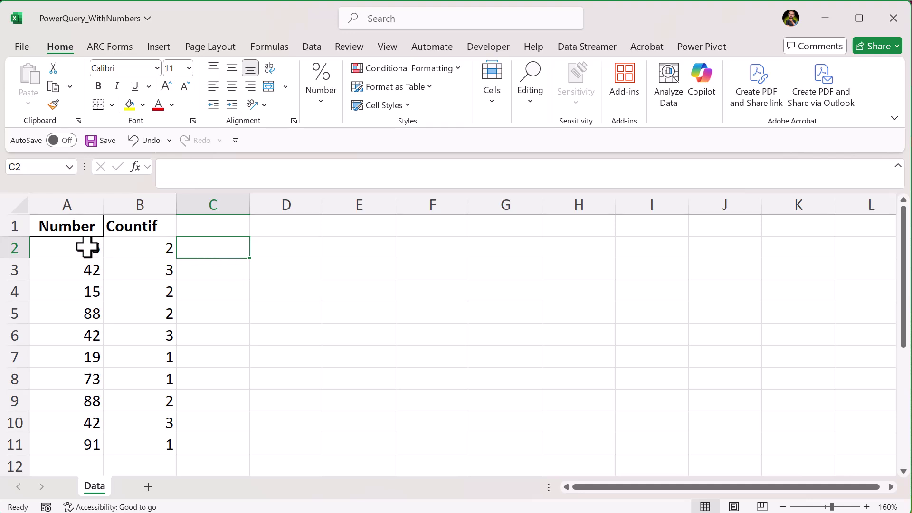
pyautogui.moveTo(70, 202); pyautogui.dragTo(126, 198)
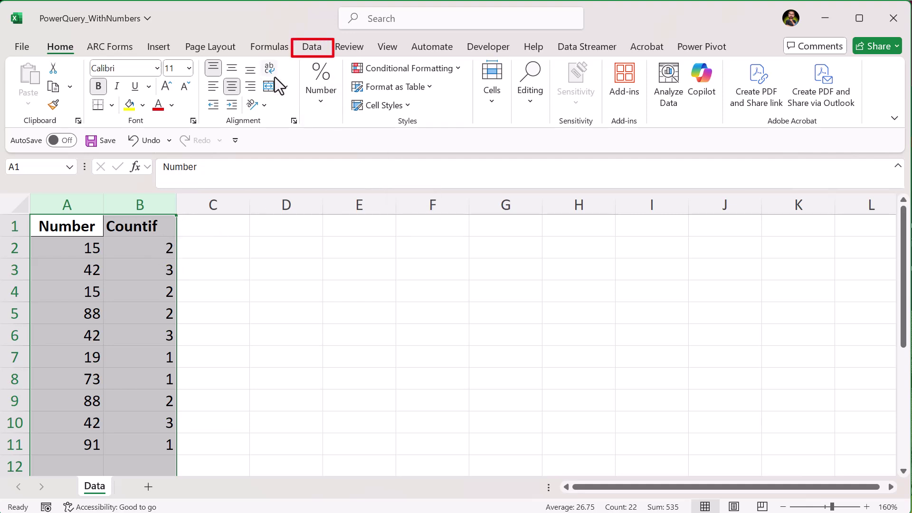
# Turn on Data > Filter for the Number and Countif headers and open Countif's Number Filters.
pyautogui.click(314, 49)
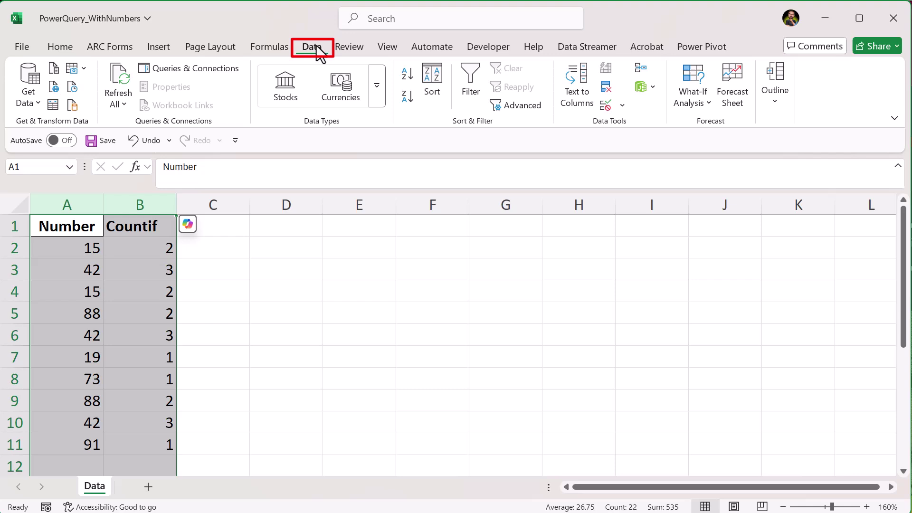
pyautogui.click(465, 75)
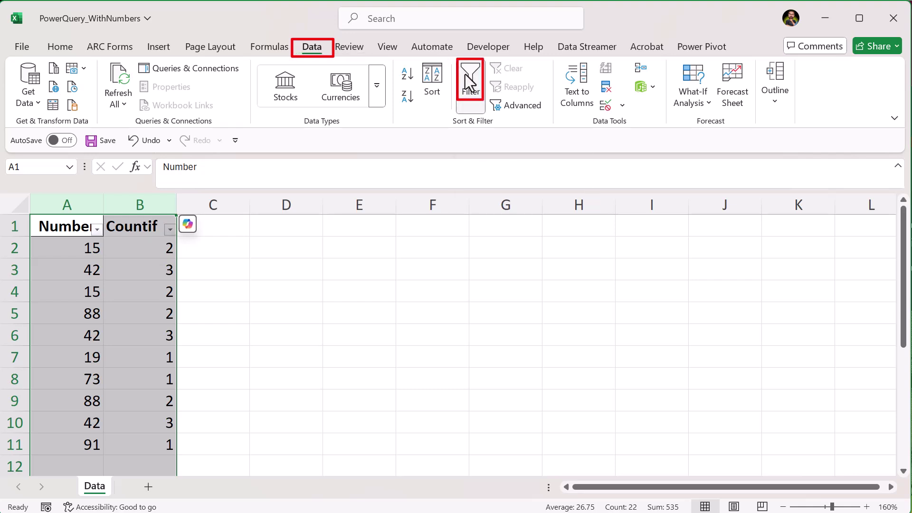
pyautogui.click(199, 259)
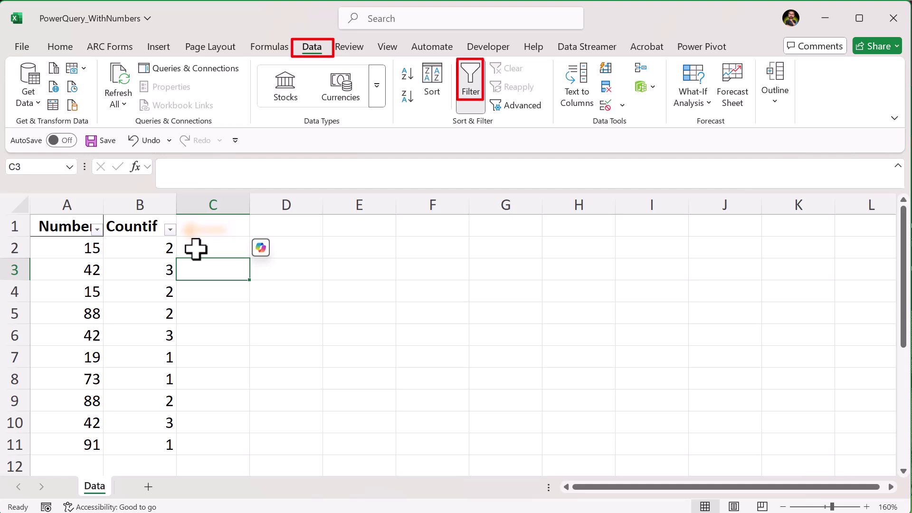
pyautogui.click(169, 229)
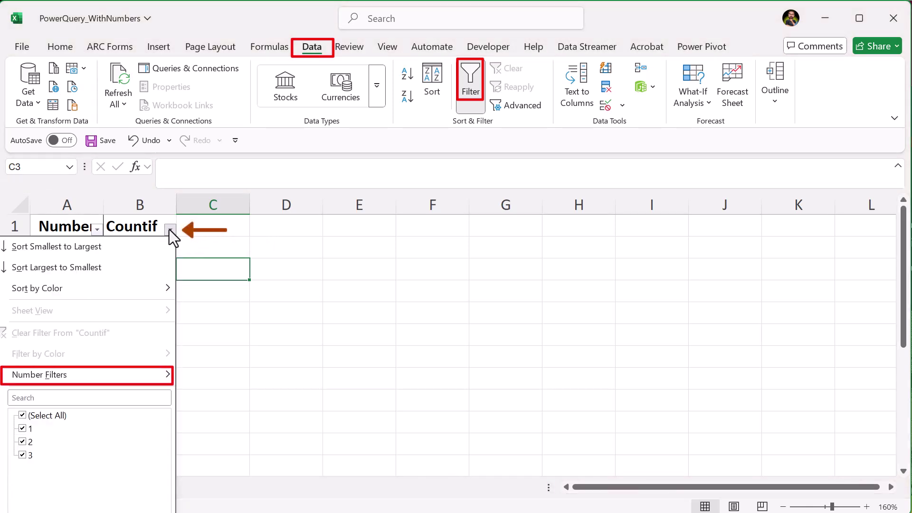
pyautogui.moveTo(129, 378)
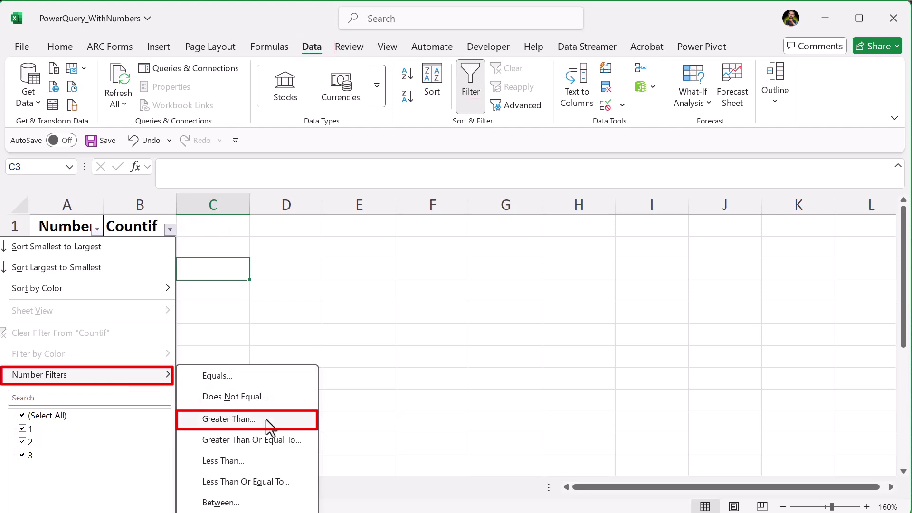
# Filter Countif to 'is greater than 1', leaving the 7 duplicated-number rows.
pyautogui.click(239, 424)
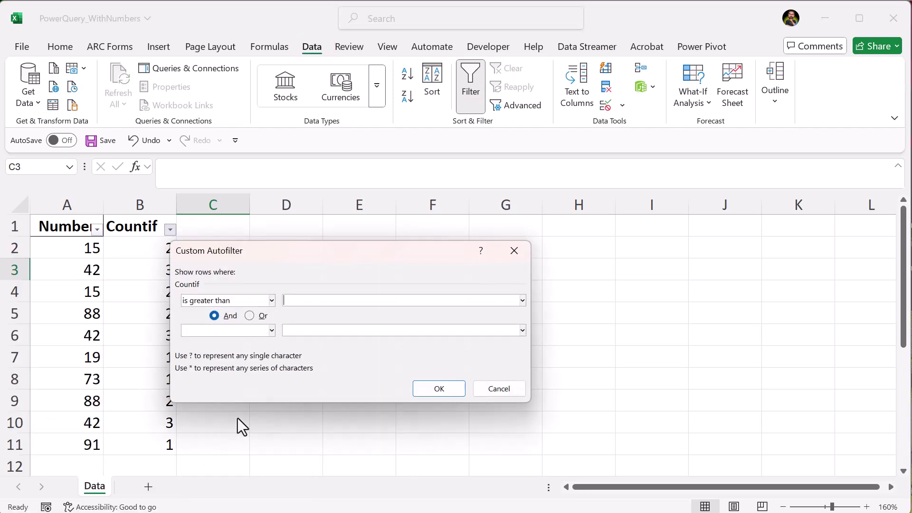
pyautogui.click(272, 300)
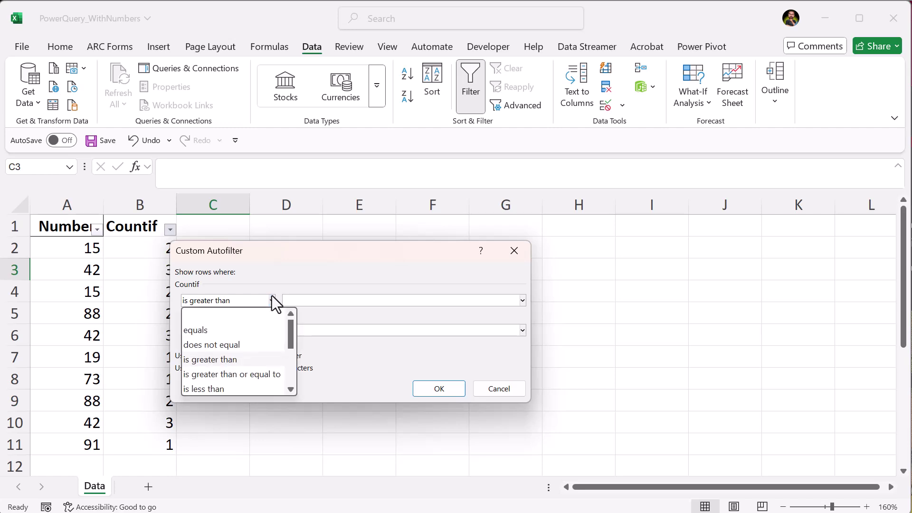
pyautogui.click(272, 296)
pyautogui.click(309, 301)
pyautogui.write('1')
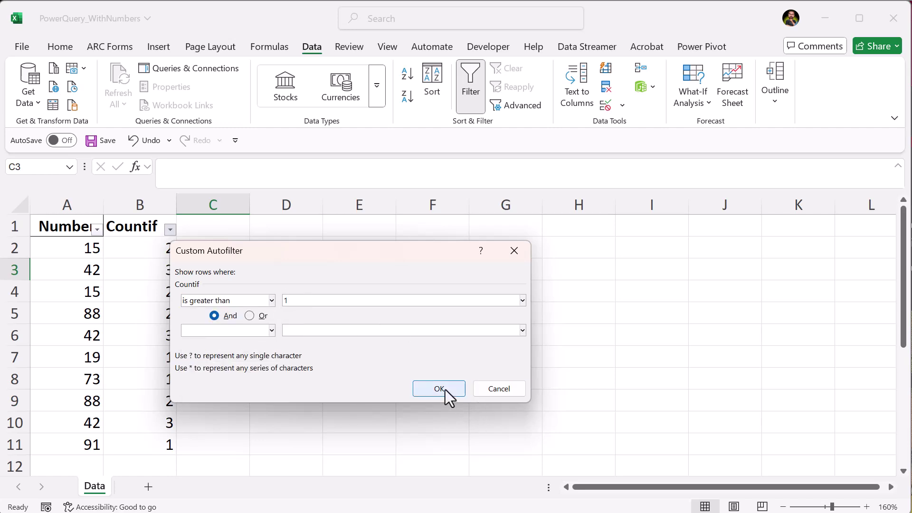
pyautogui.click(440, 390)
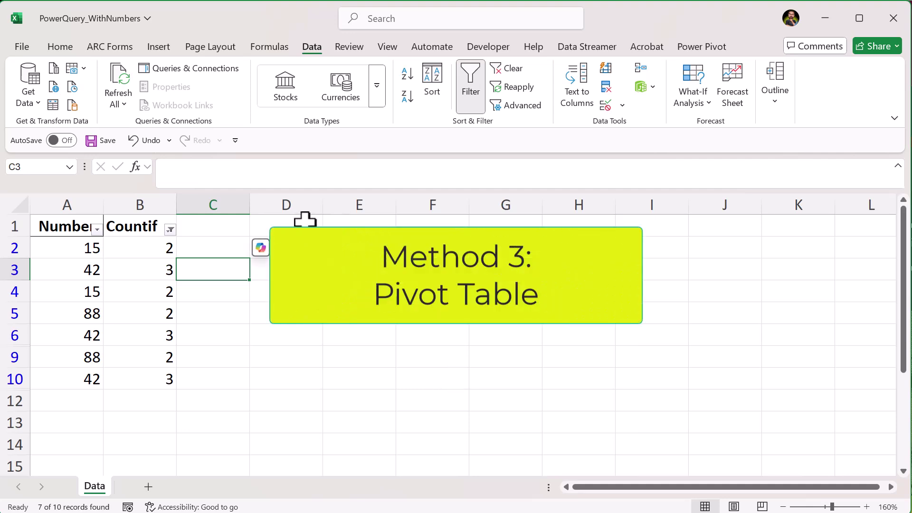
# Clear the filter from Countif and select column A as the pivot source.
pyautogui.click(170, 230)
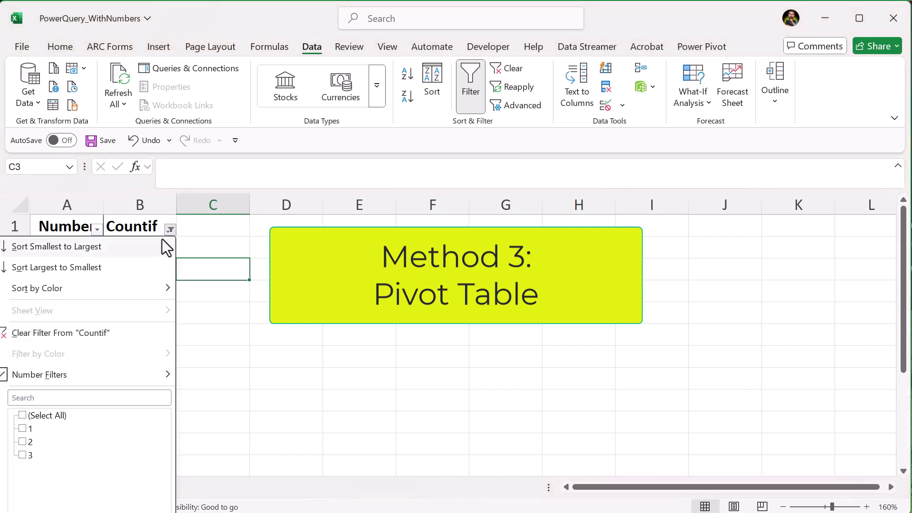
pyautogui.click(73, 337)
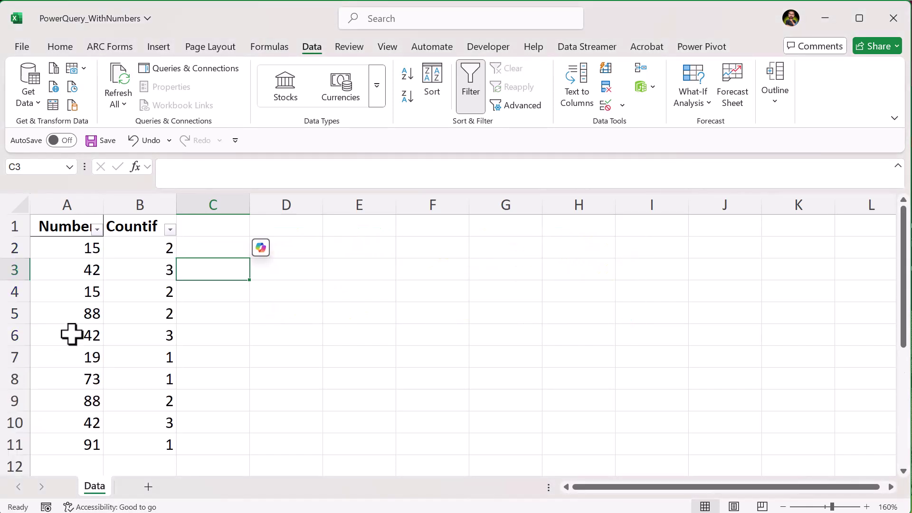
pyautogui.click(124, 273)
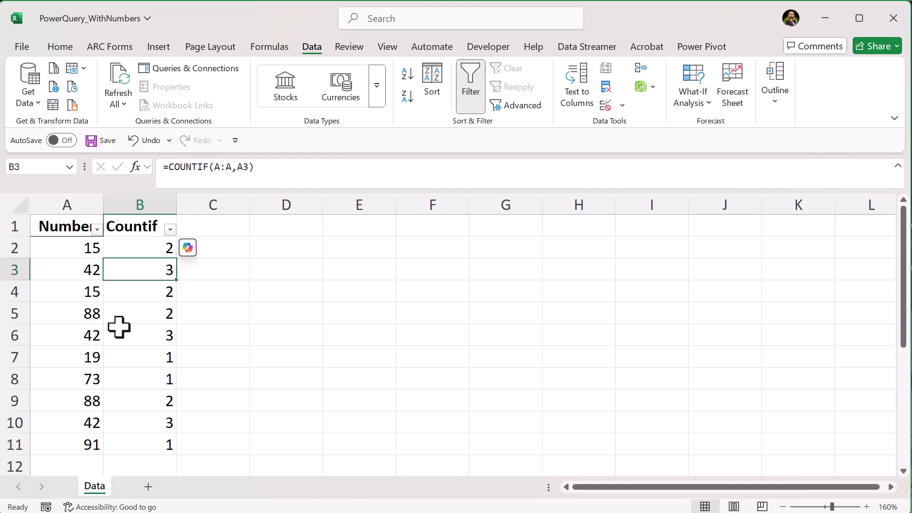
pyautogui.click(59, 203)
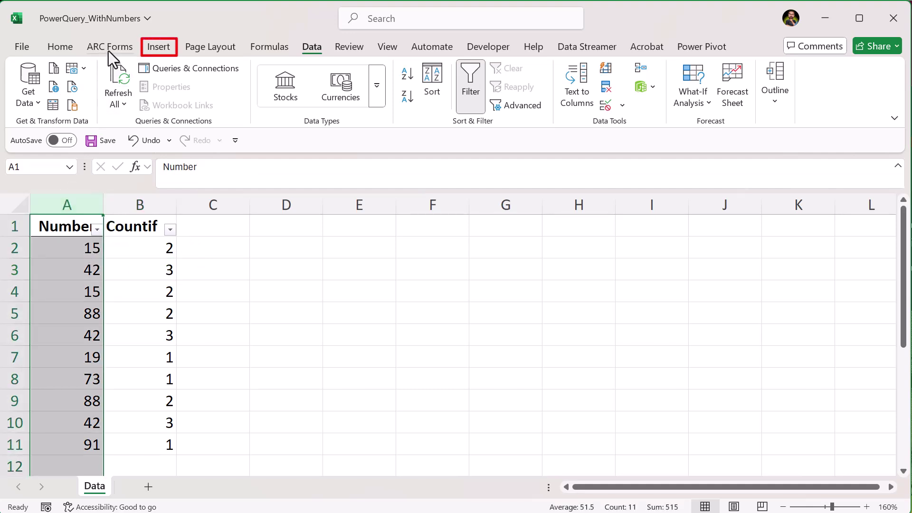
# Insert a PivotTable from Data!$A:$A onto a new worksheet, Sheet4.
pyautogui.click(167, 47)
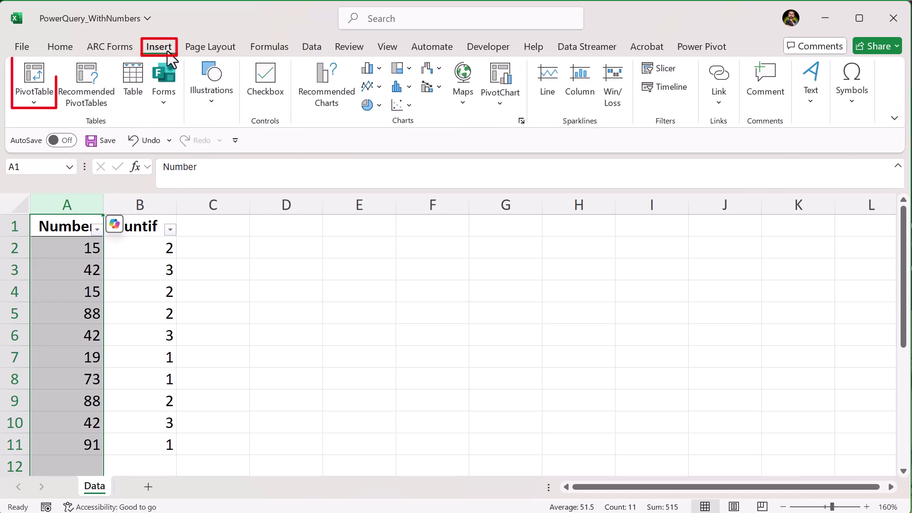
pyautogui.click(34, 76)
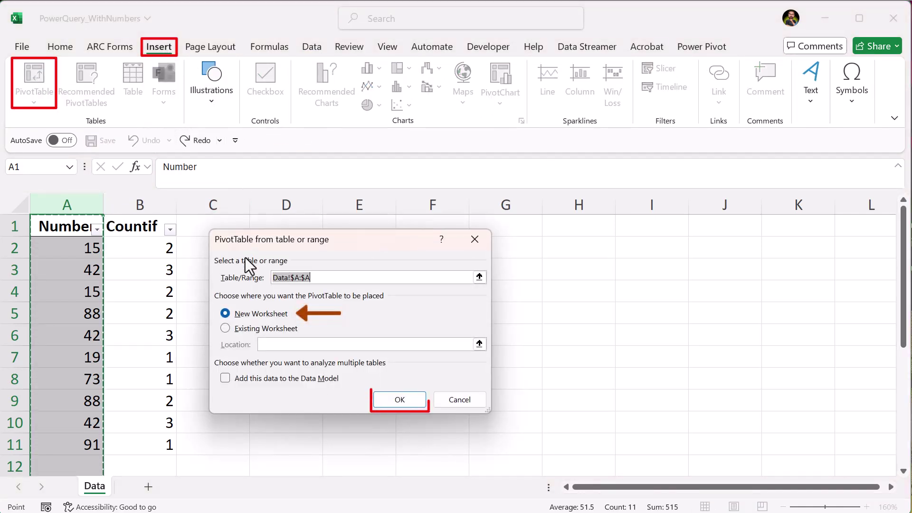
pyautogui.click(411, 404)
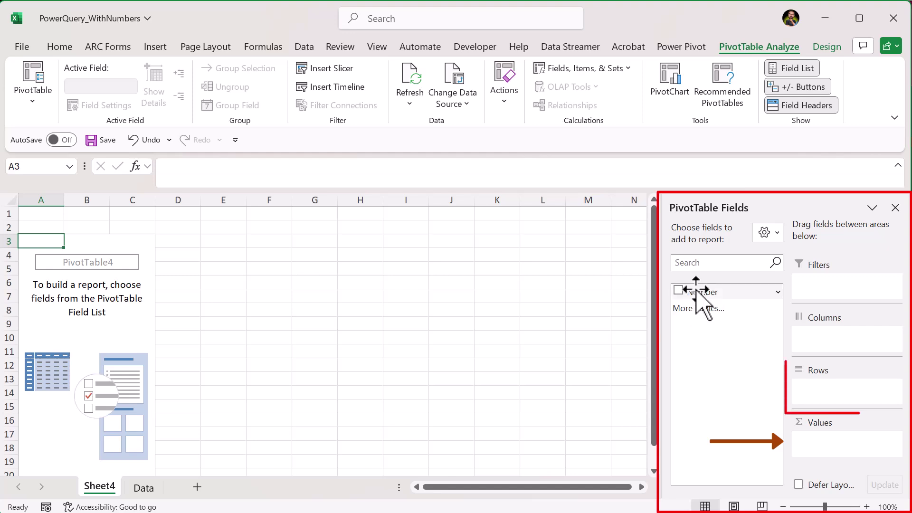
# Place the Number field in both Rows and Values, giving Sum of Number per number.
pyautogui.moveTo(694, 293); pyautogui.dragTo(828, 398)
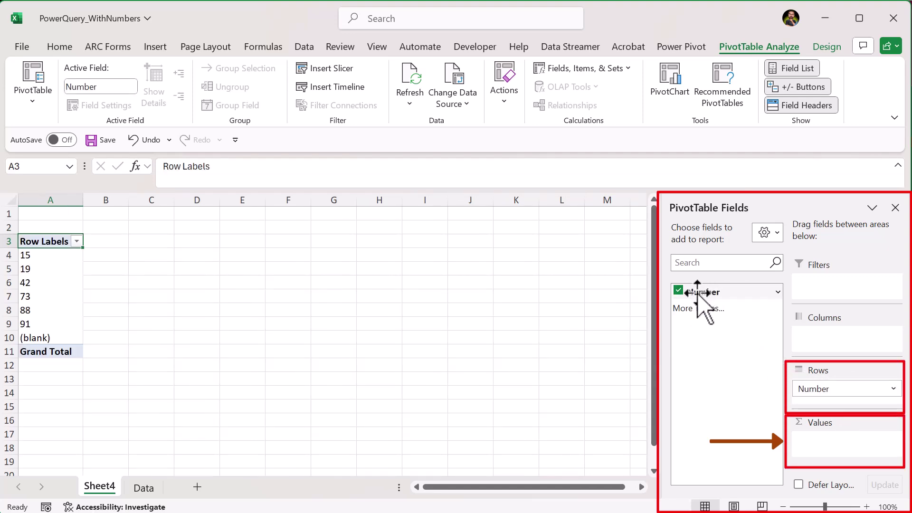
pyautogui.moveTo(701, 297); pyautogui.dragTo(826, 453)
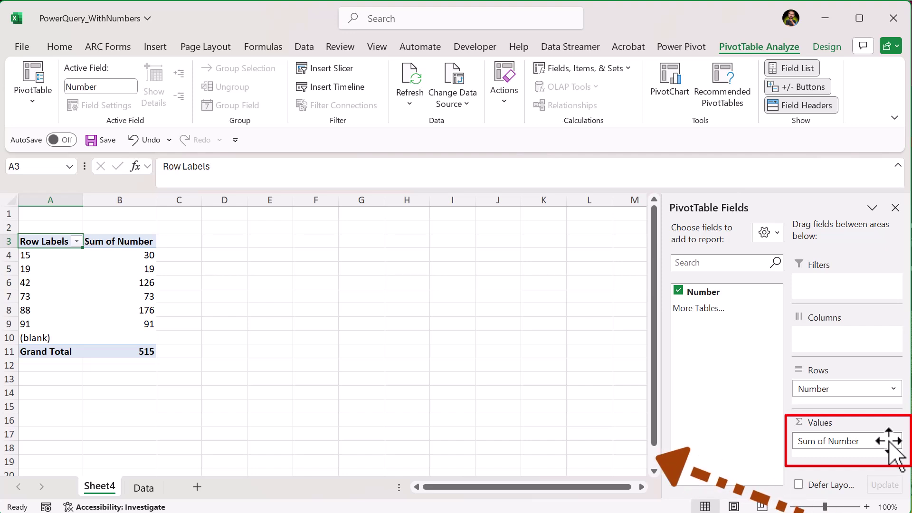
pyautogui.click(889, 442)
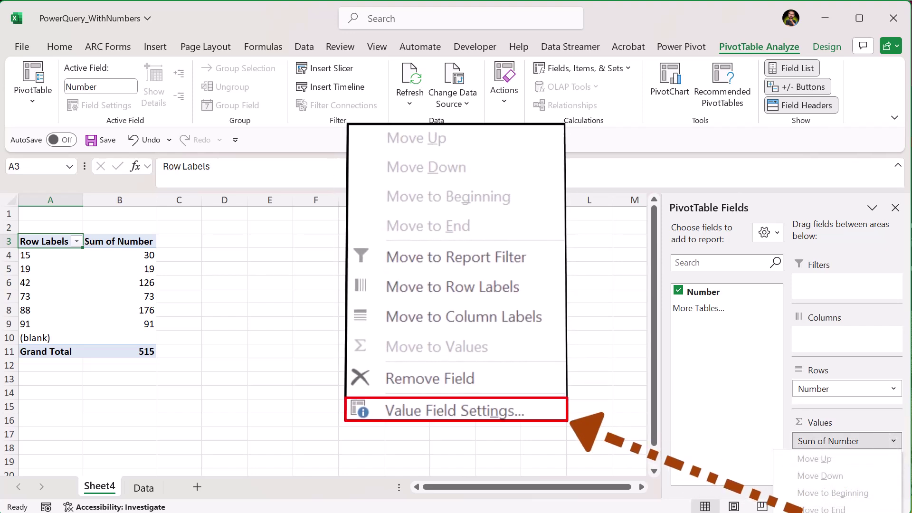
# Set the value field to summarise by Count, showing Count of Number with total 10.
pyautogui.press('n')
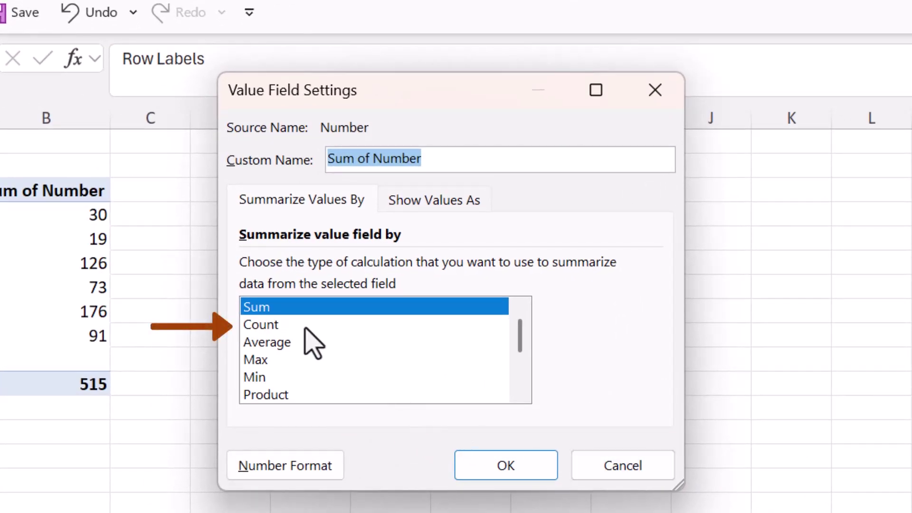
pyautogui.click(269, 327)
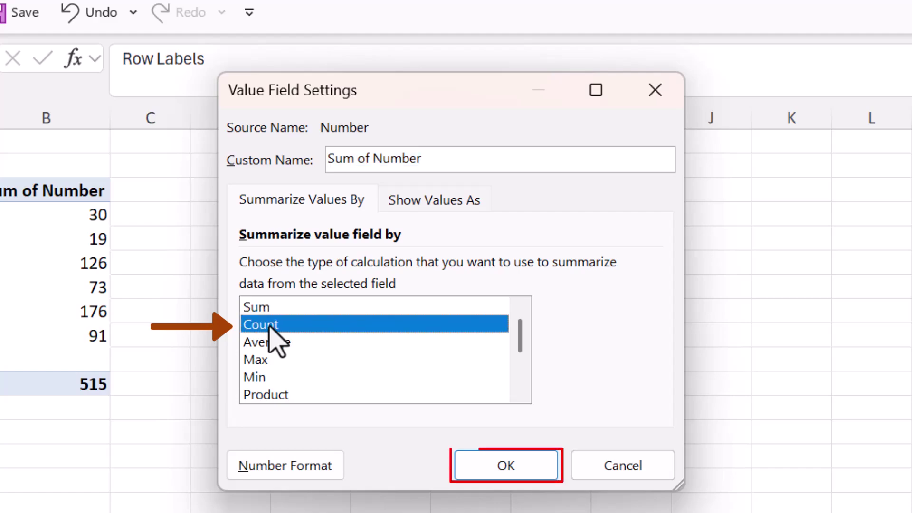
pyautogui.click(519, 466)
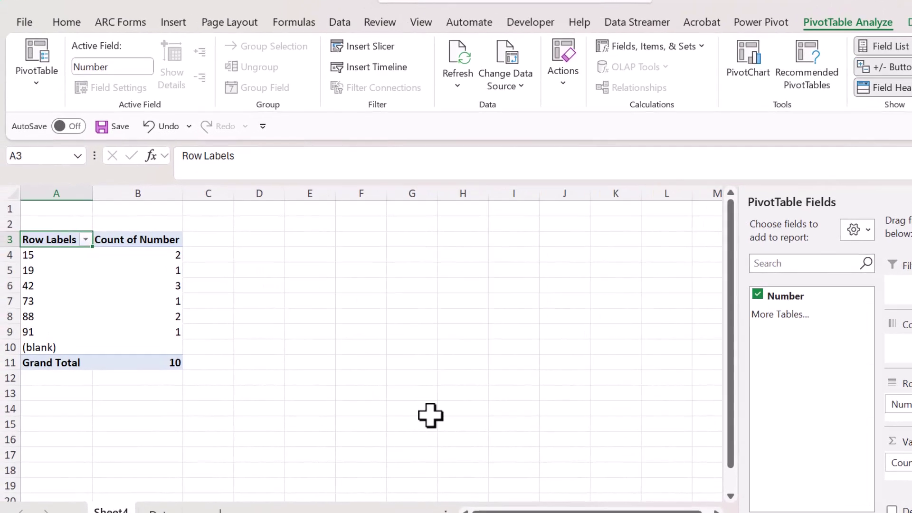